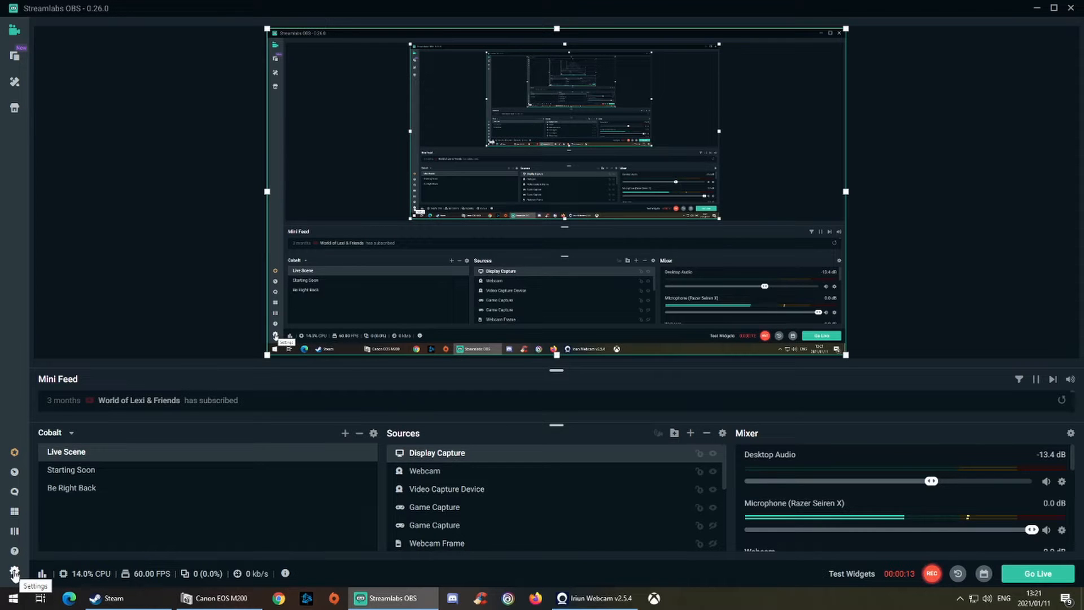
Open the settings in a maximized window and examine the stream type options, keeping Custom Streaming Server.
click(14, 572)
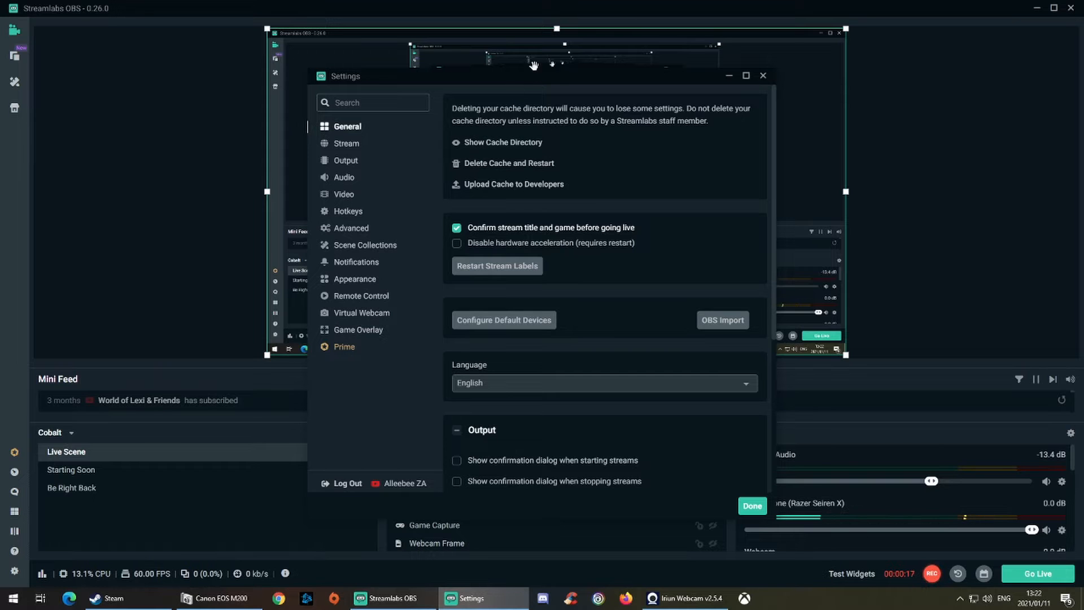
drag(557, 77, 577, 57)
click(766, 56)
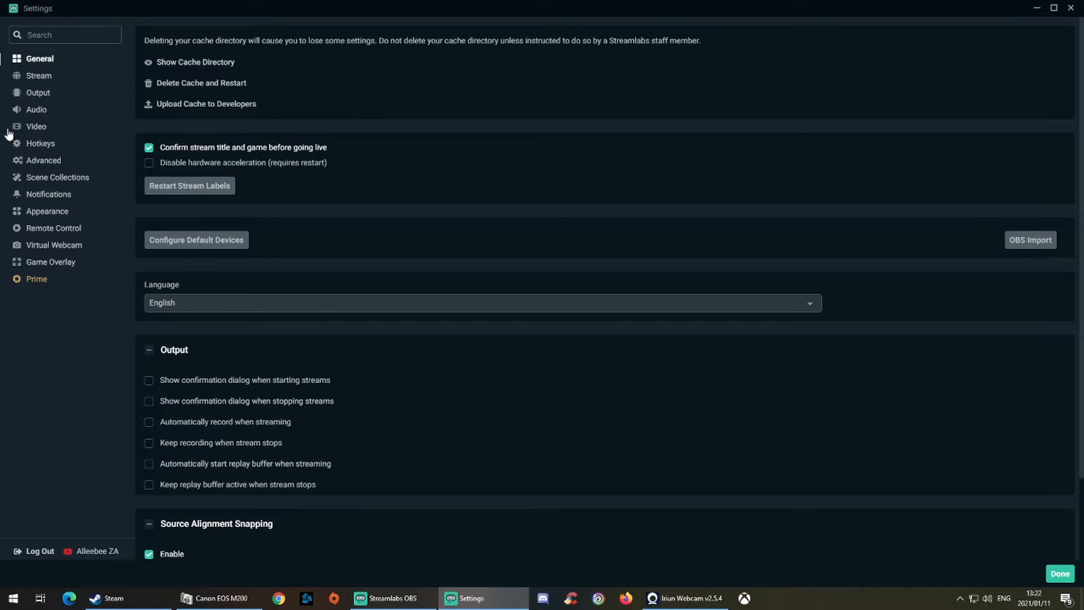
click(44, 77)
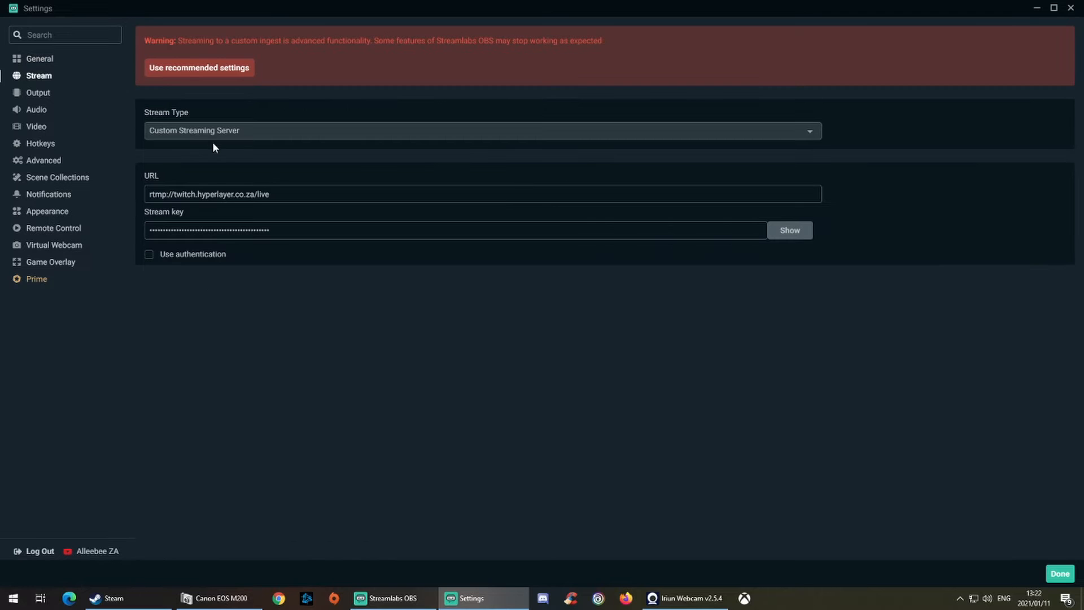
click(364, 130)
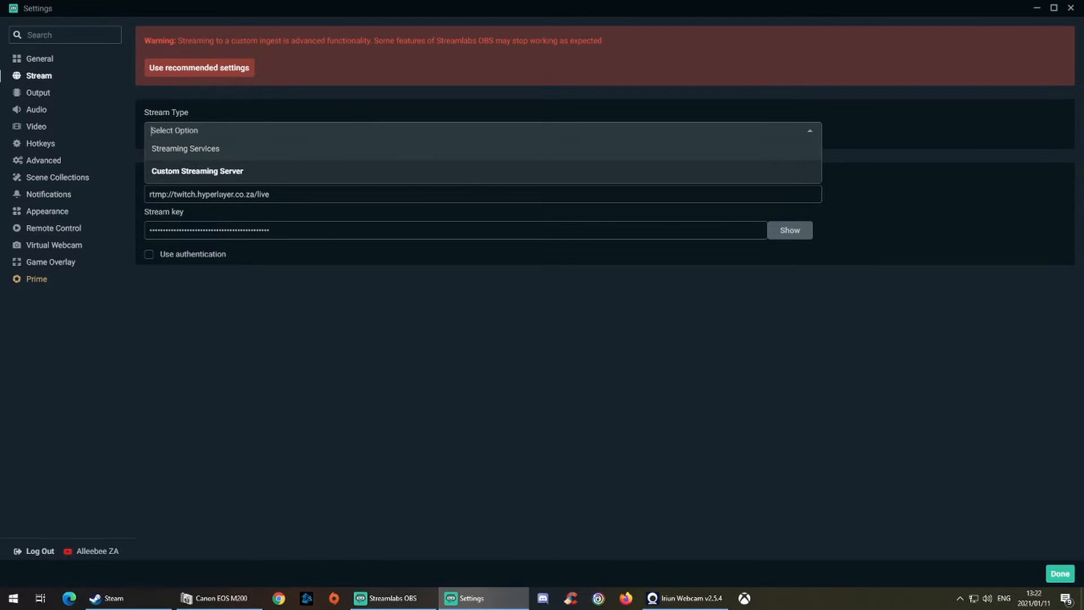
key(Return)
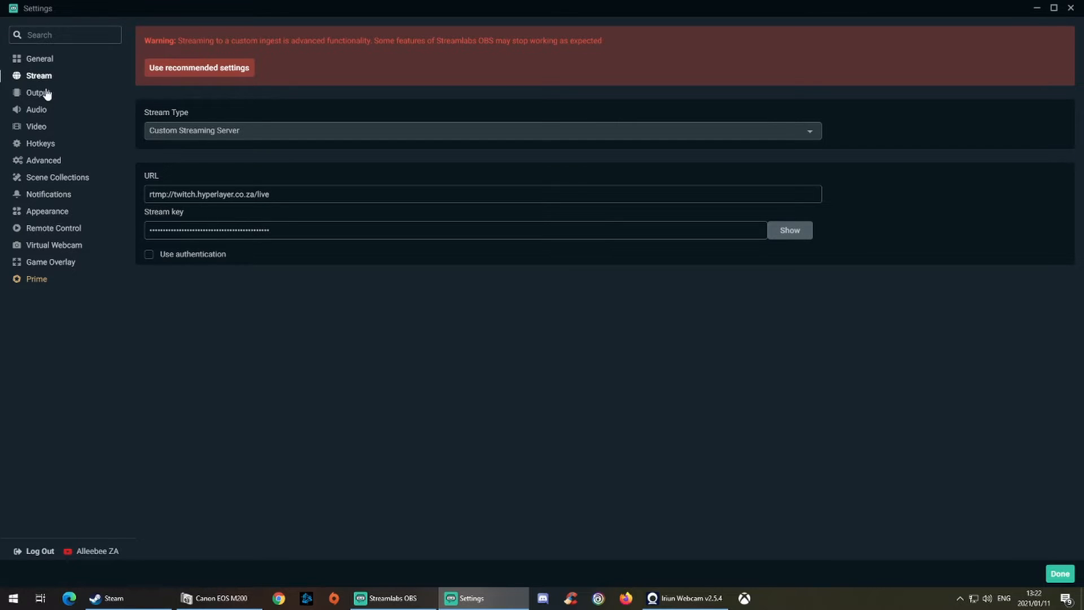
Review the General settings and the streaming encoder and bitrate settings under Output.
click(38, 60)
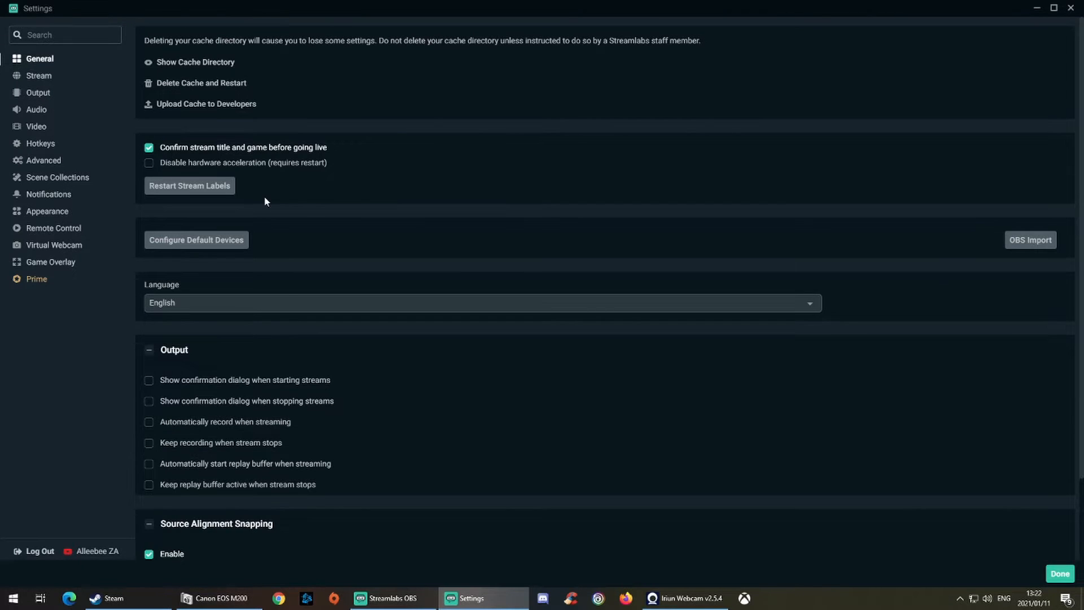
scroll(336, 265, down, 2)
scroll(317, 456, up, 2)
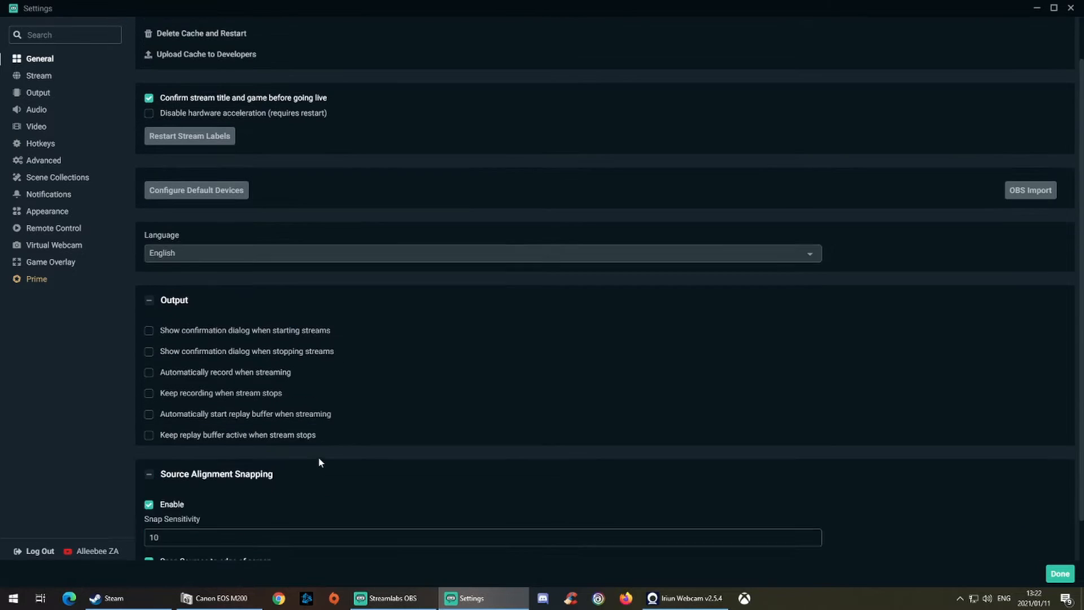
click(30, 93)
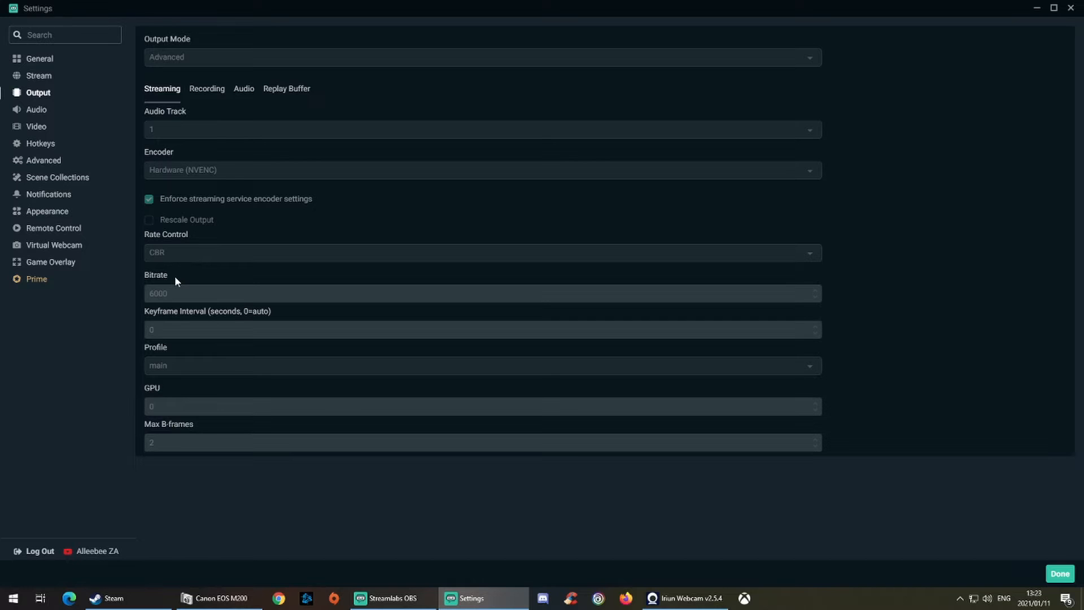
click(68, 598)
text(w)
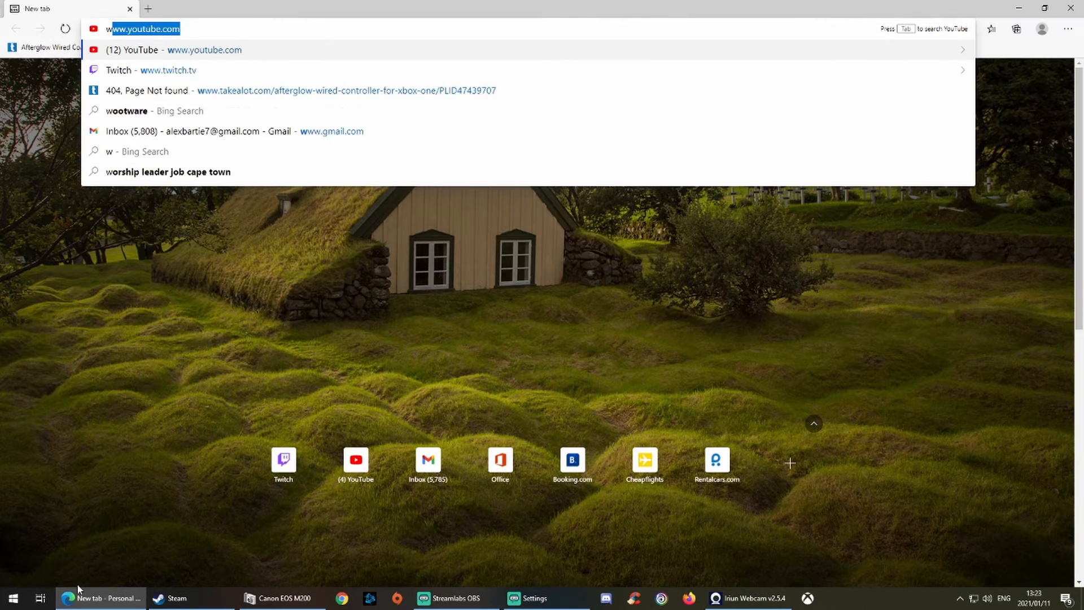
text(ww.speedtest.net)
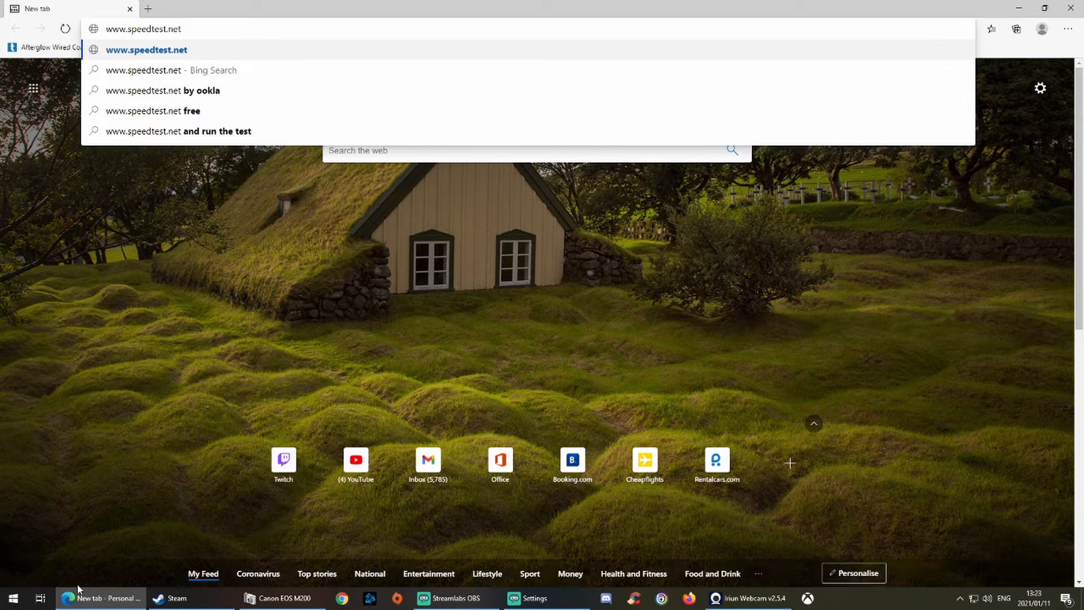
key(Return)
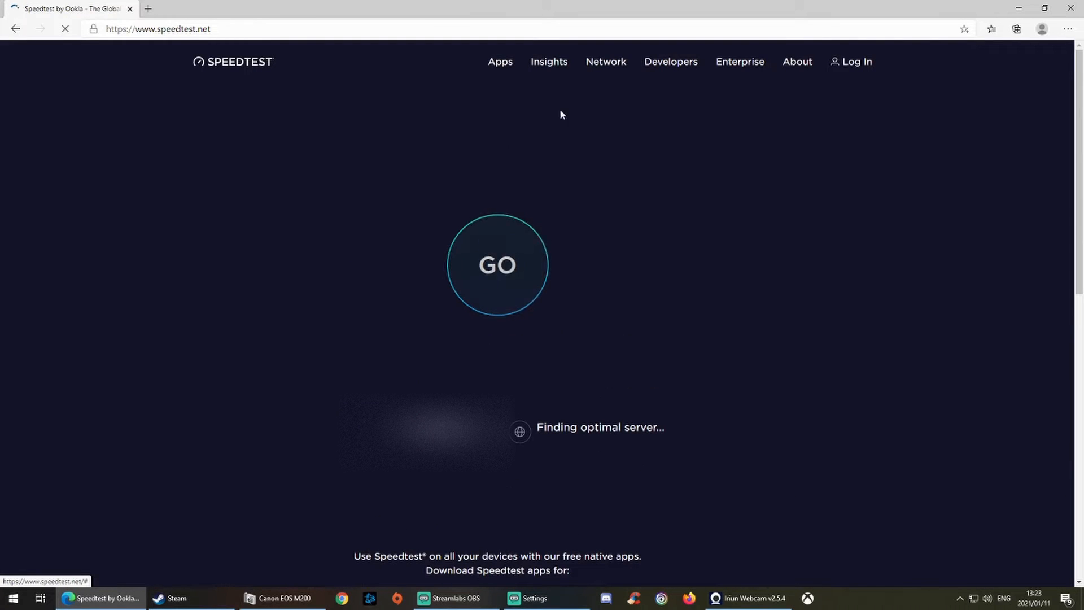
click(489, 260)
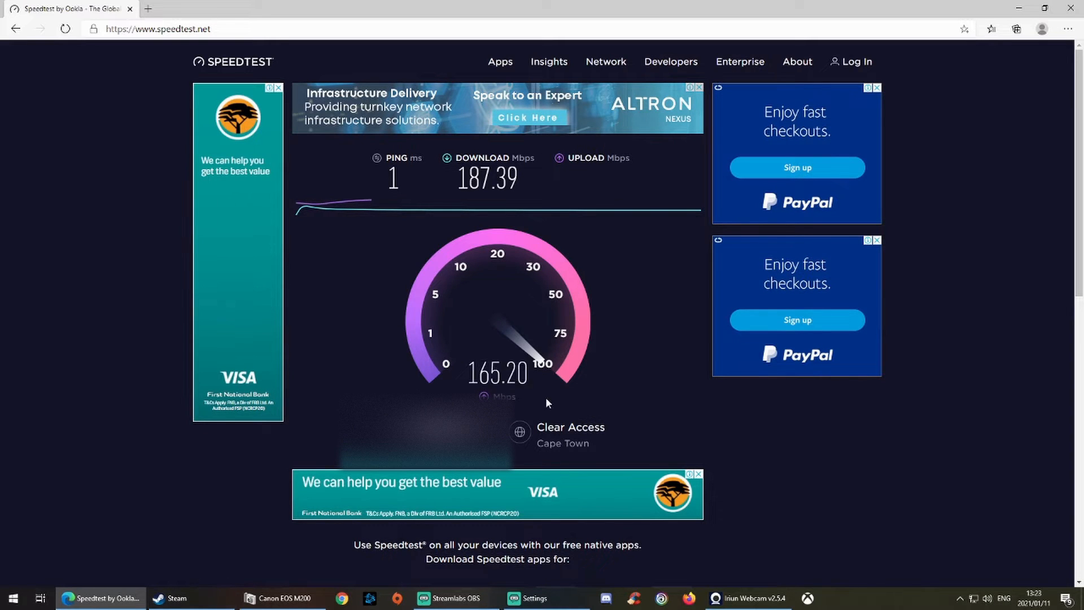
click(1070, 8)
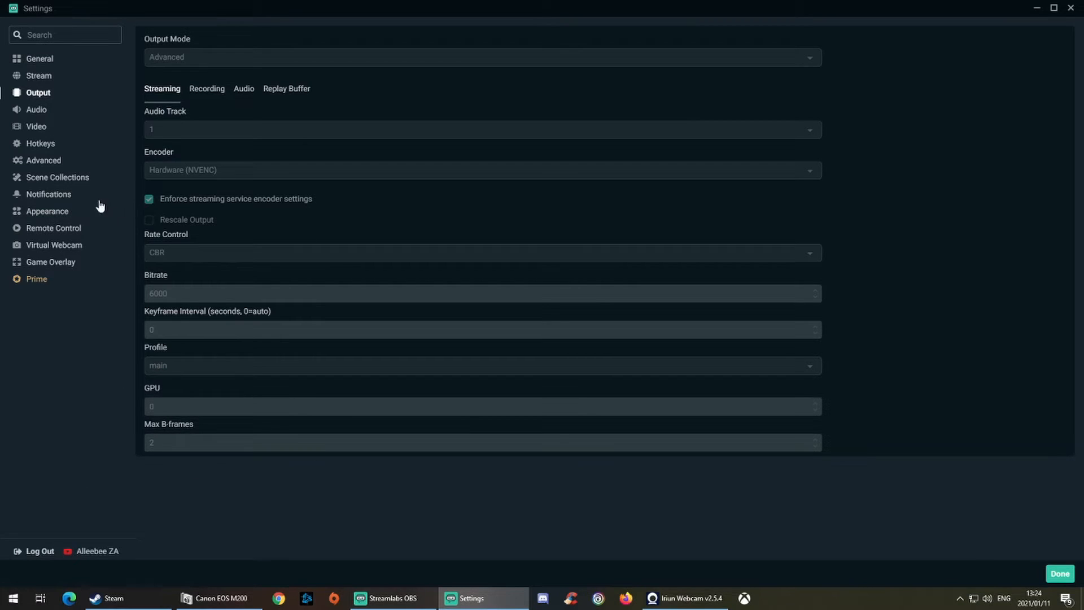
Examine the output settings for recording and the bitrates of the audio tracks.
click(202, 91)
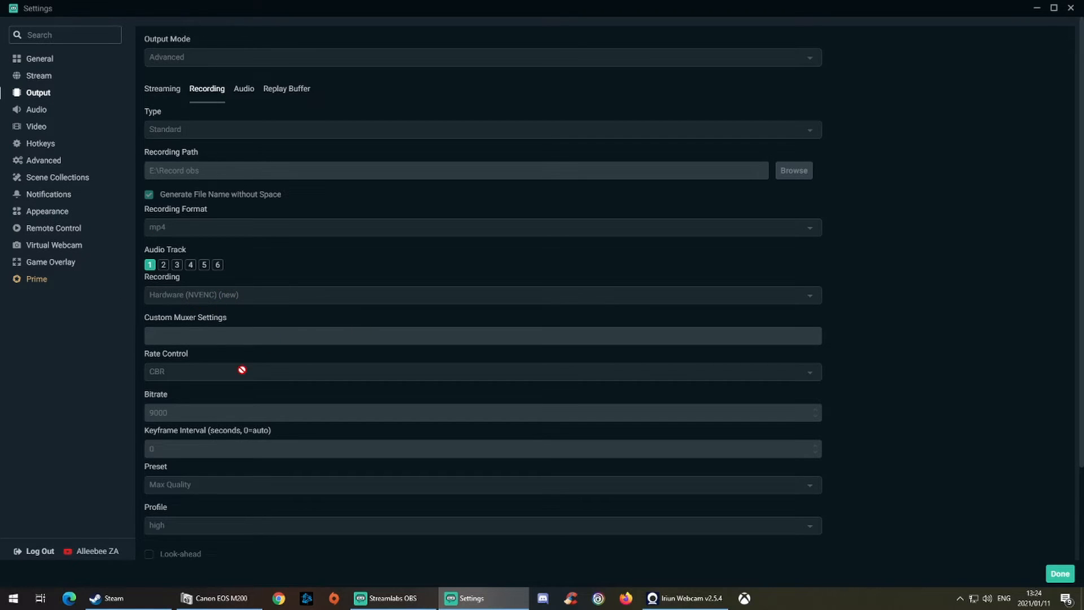
scroll(242, 370, down, 2)
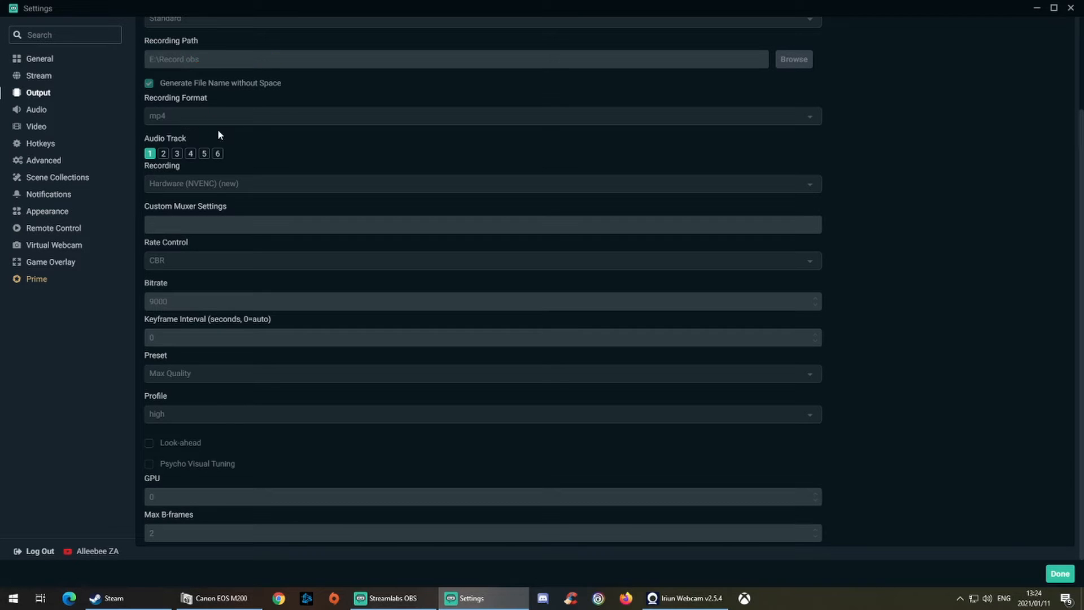
scroll(270, 297, up, 2)
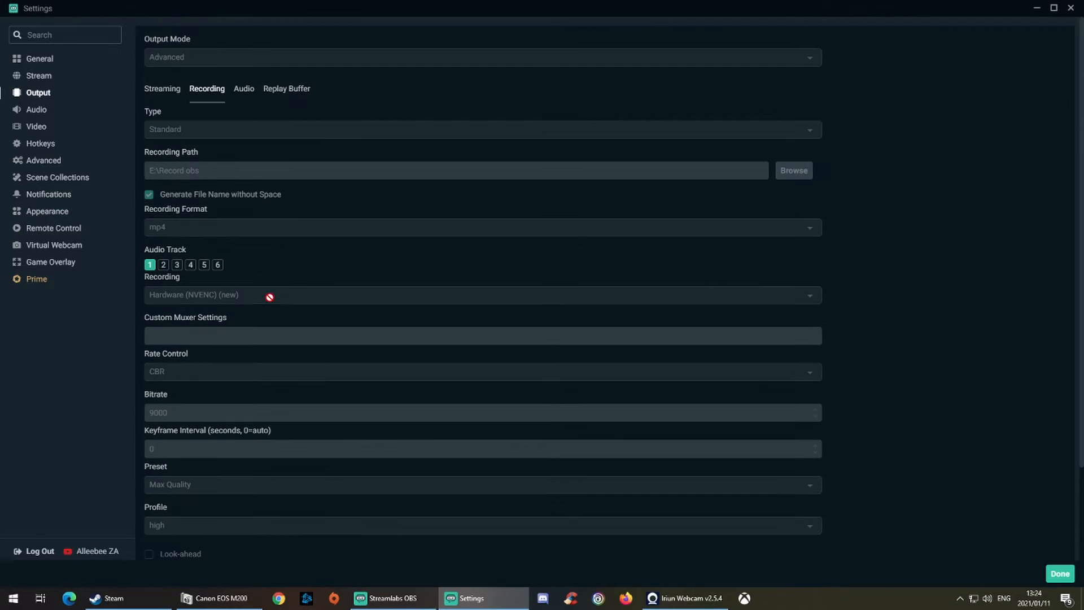
click(246, 89)
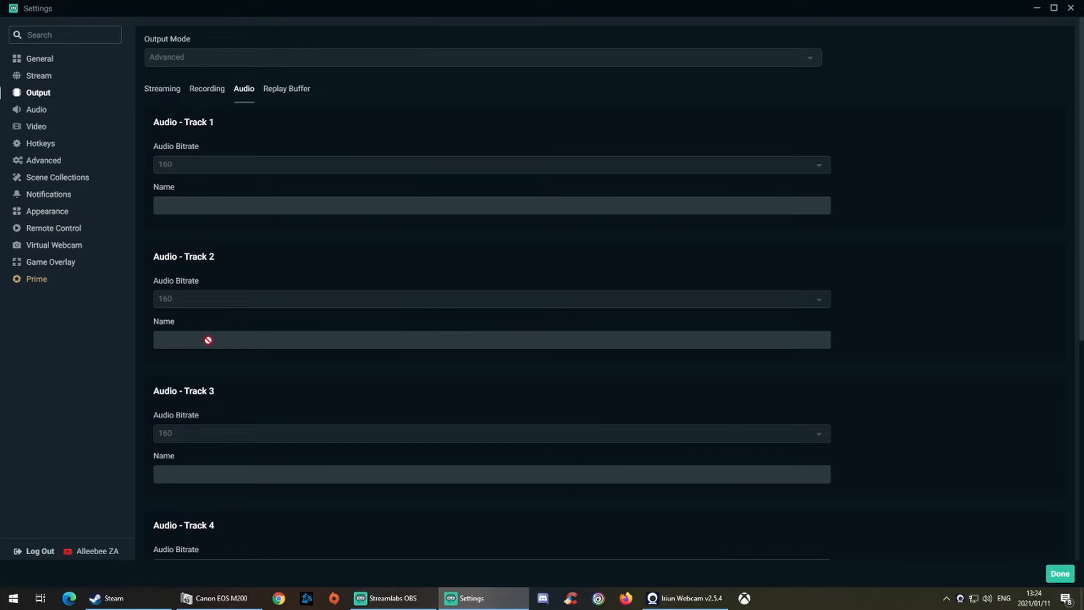
scroll(226, 391, down, 6)
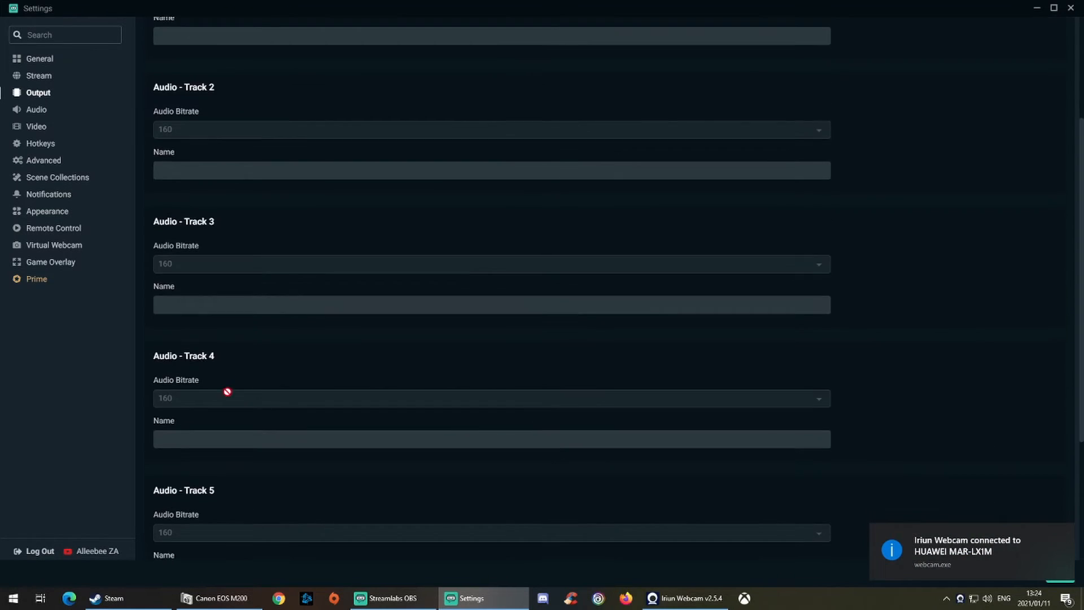
scroll(262, 388, up, 6)
scroll(250, 398, up, 1)
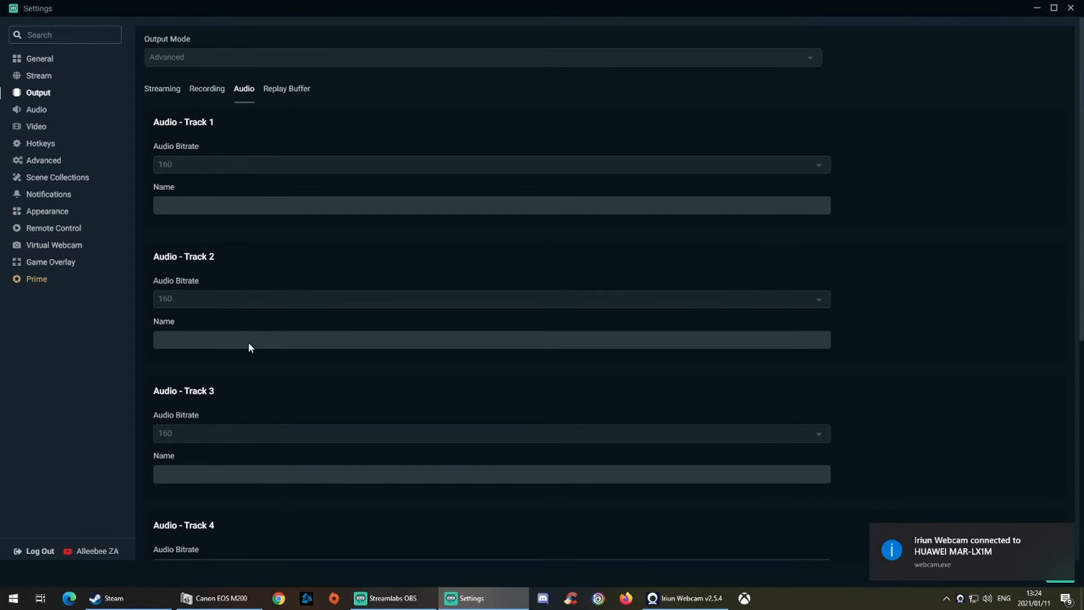
Review the Audio device settings and the Video resolution and FPS settings, and close the settings.
click(37, 113)
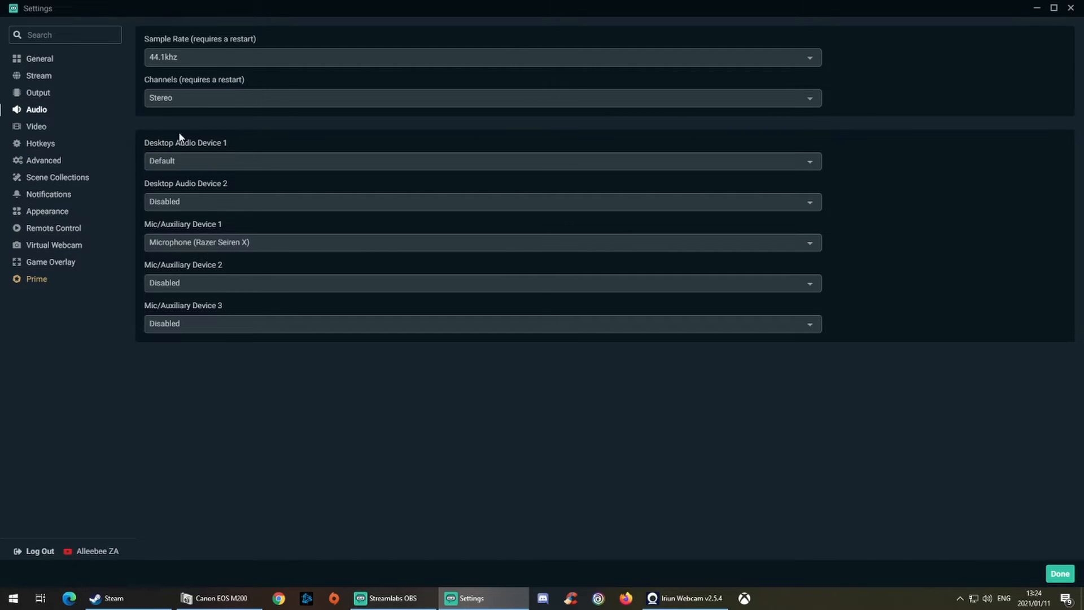
click(34, 128)
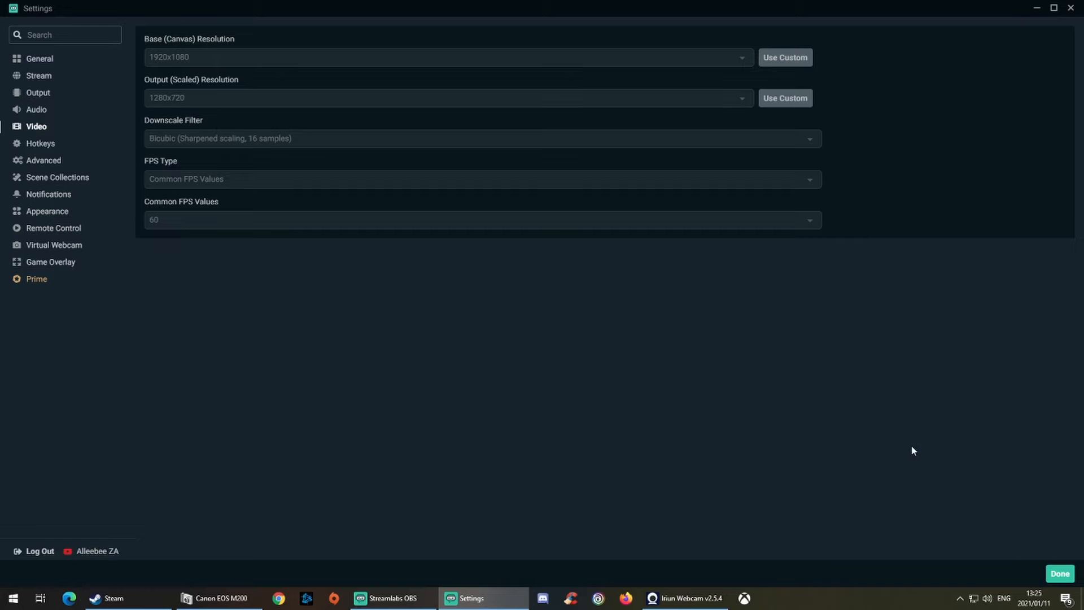
click(1060, 573)
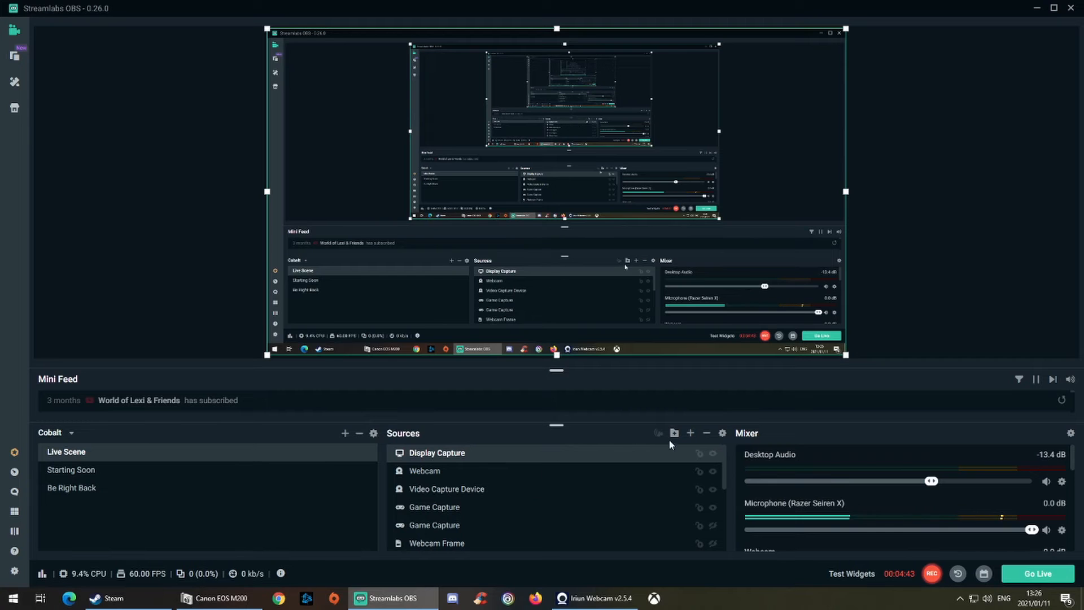
Move the Display Capture source below Webcam and Video Capture Device, and toggle its visibility off and back on.
click(440, 476)
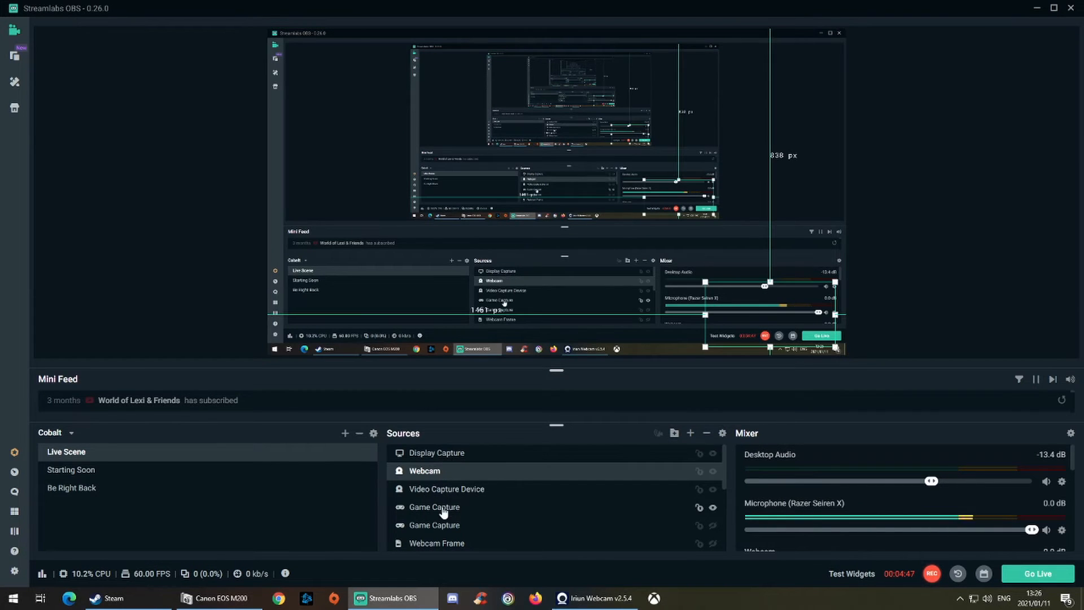
drag(450, 460, 449, 498)
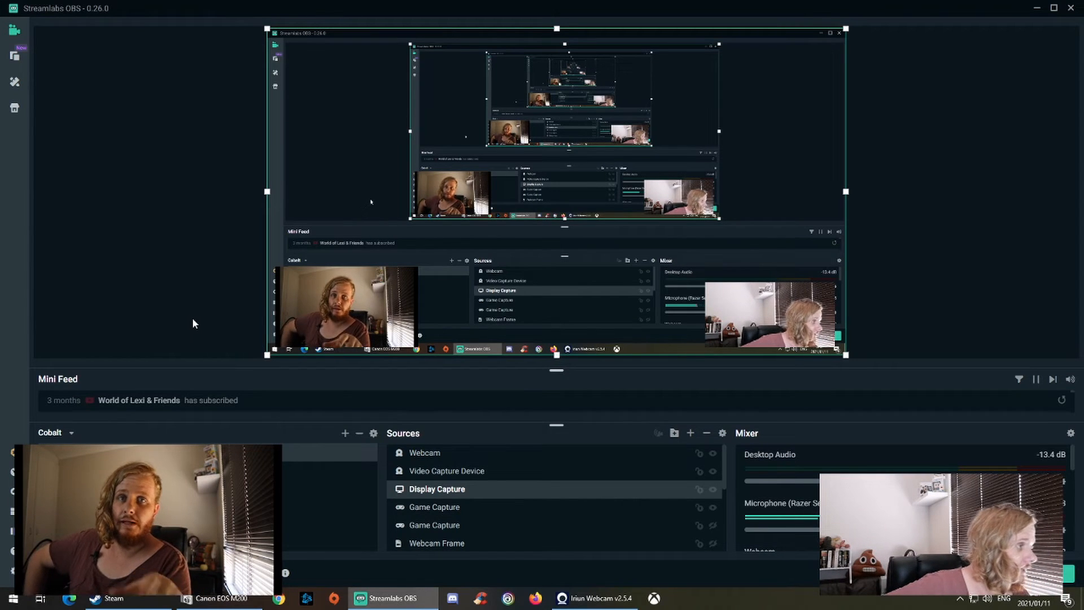
click(713, 489)
click(713, 489)
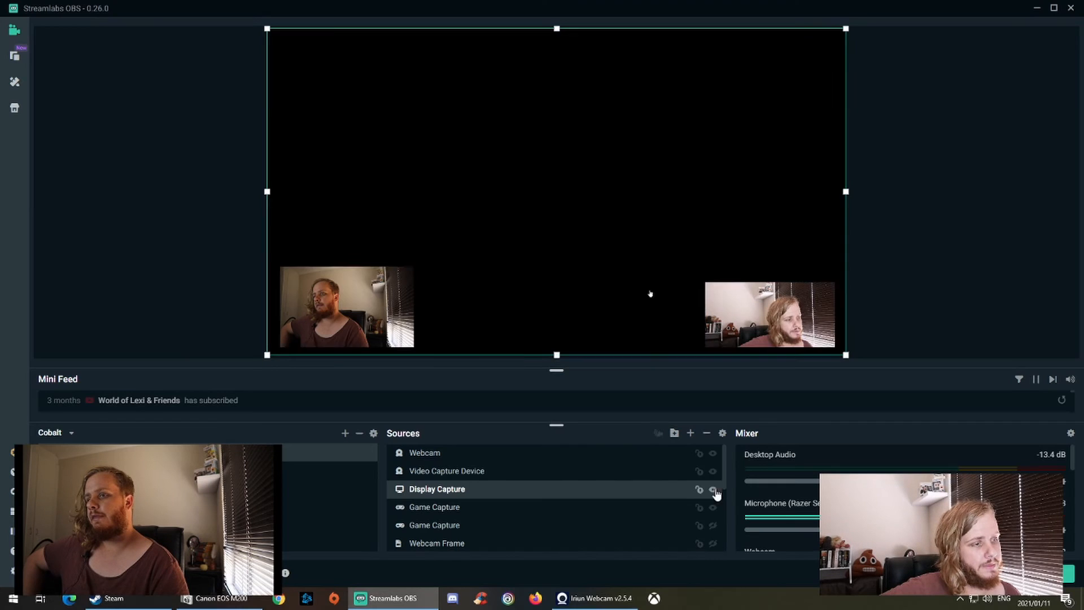
Hide the Video Capture Device source and enlarge the Webcam overlay to about 1354 px from the canvas's left edge and 790 px from its top.
click(569, 474)
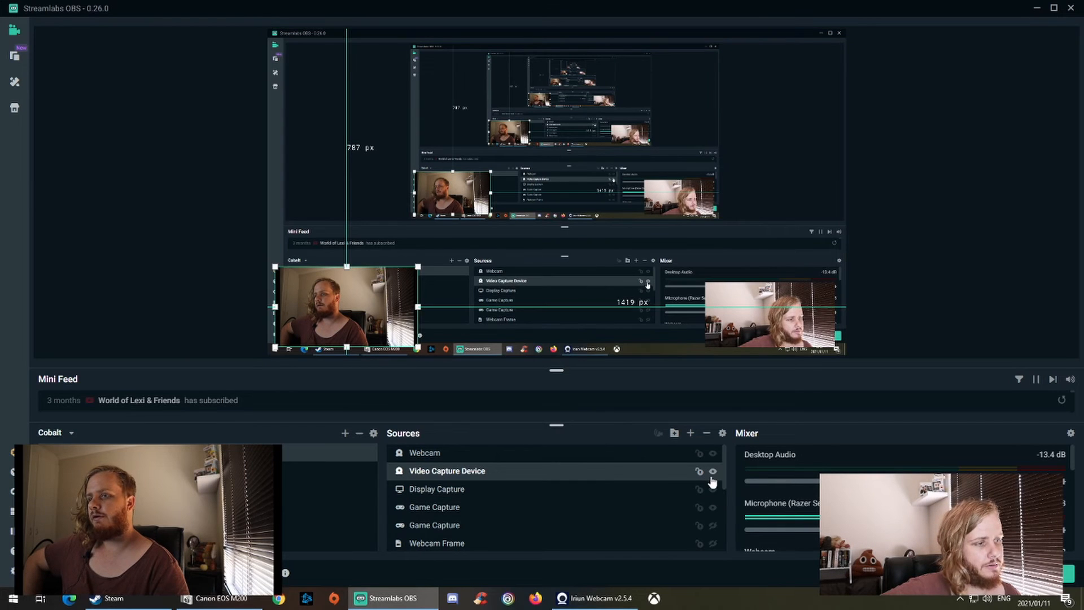
click(712, 475)
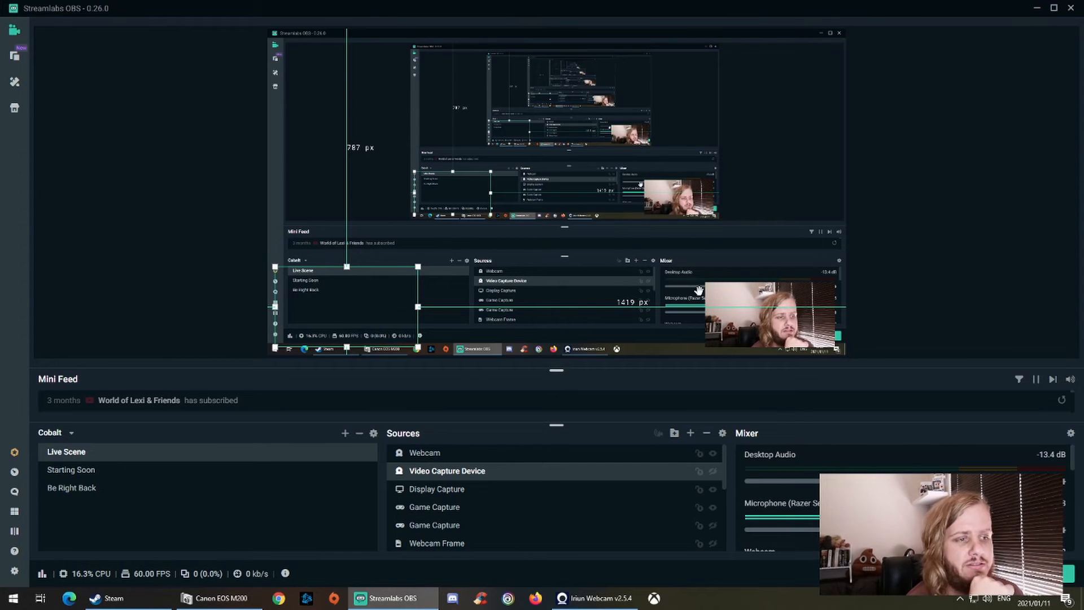
click(728, 286)
drag(706, 282, 675, 267)
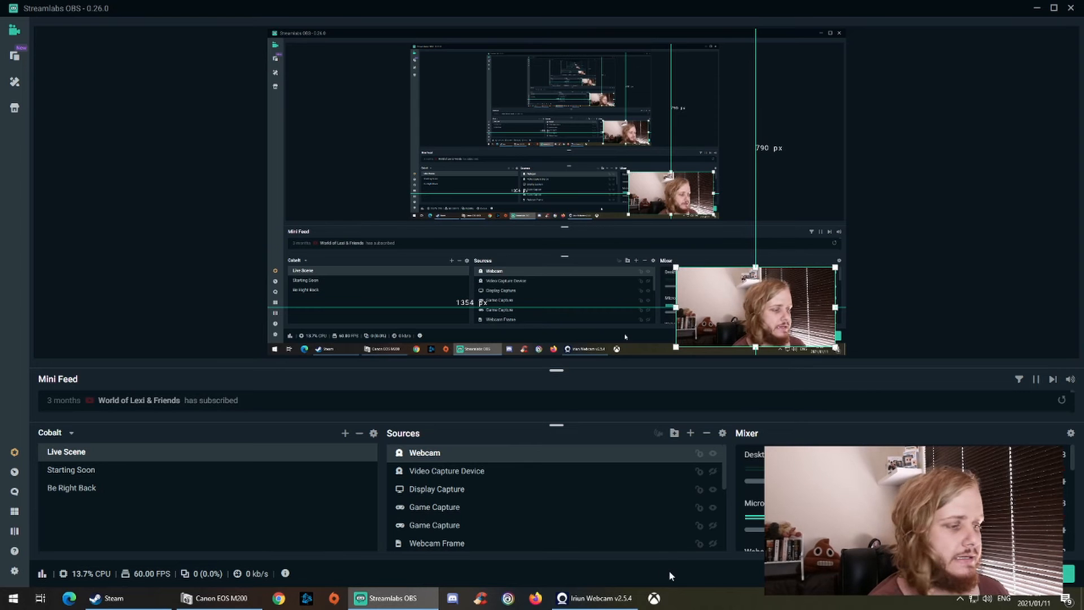
Check the phone camera in Iriun Webcam, and shrink the Webcam overlay to about 1371 px from the canvas's left edge and 798 px from its top.
click(627, 596)
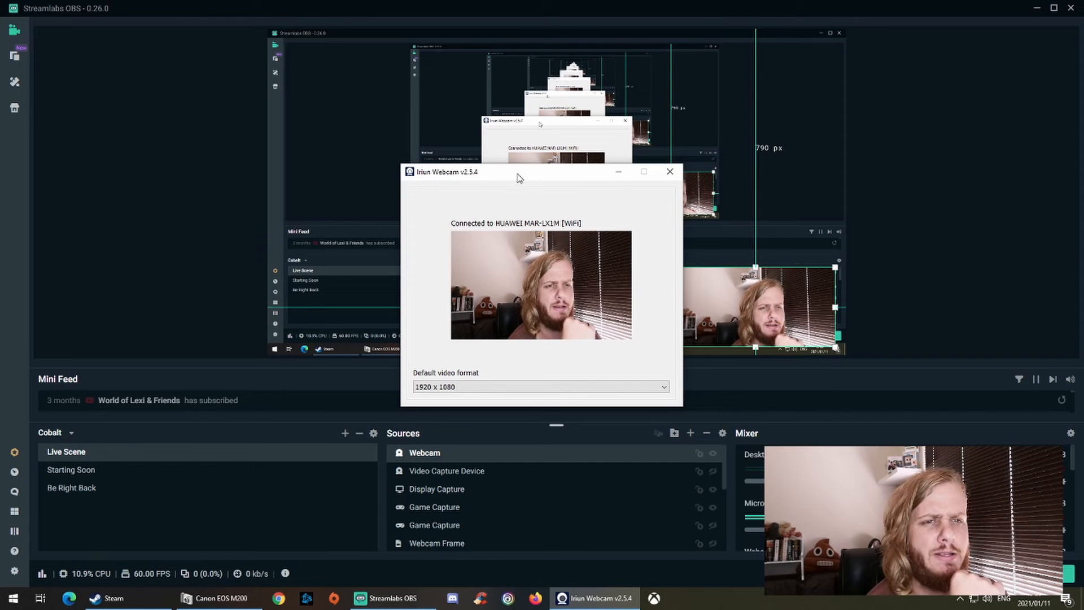
click(619, 175)
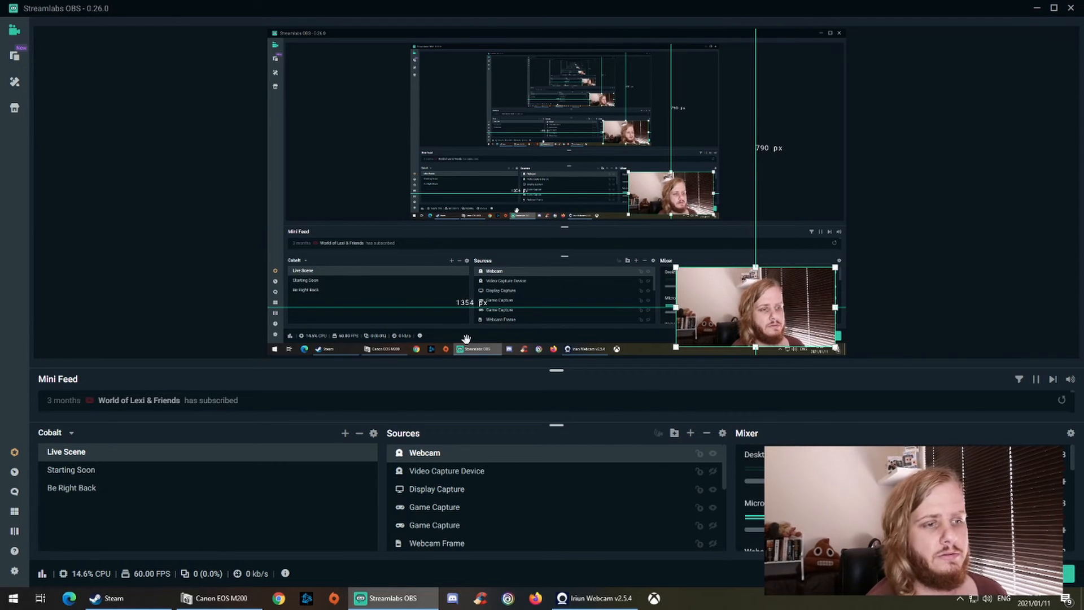
drag(675, 267, 682, 273)
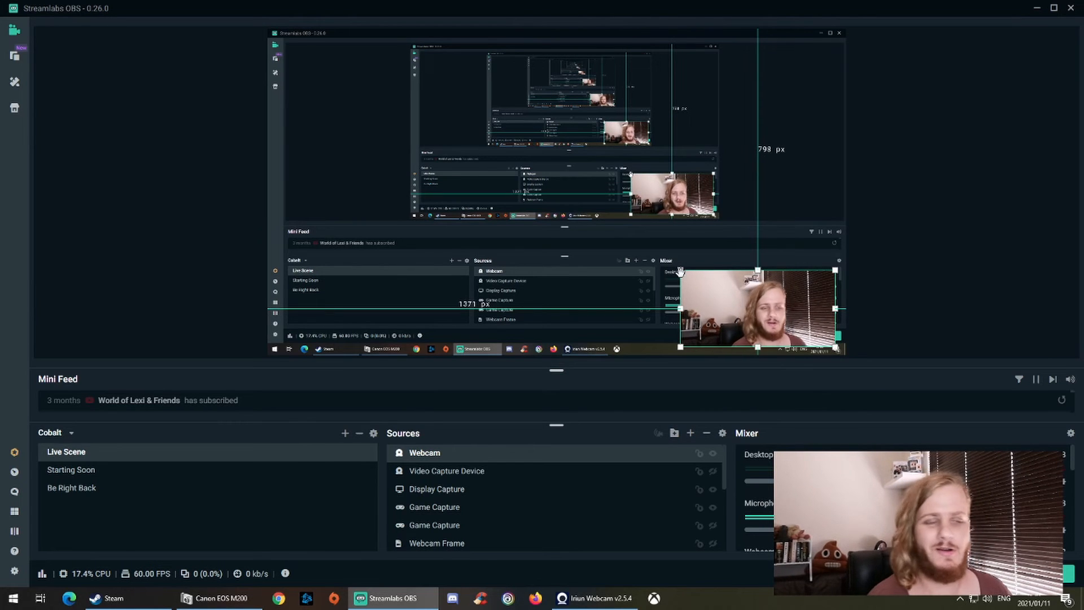